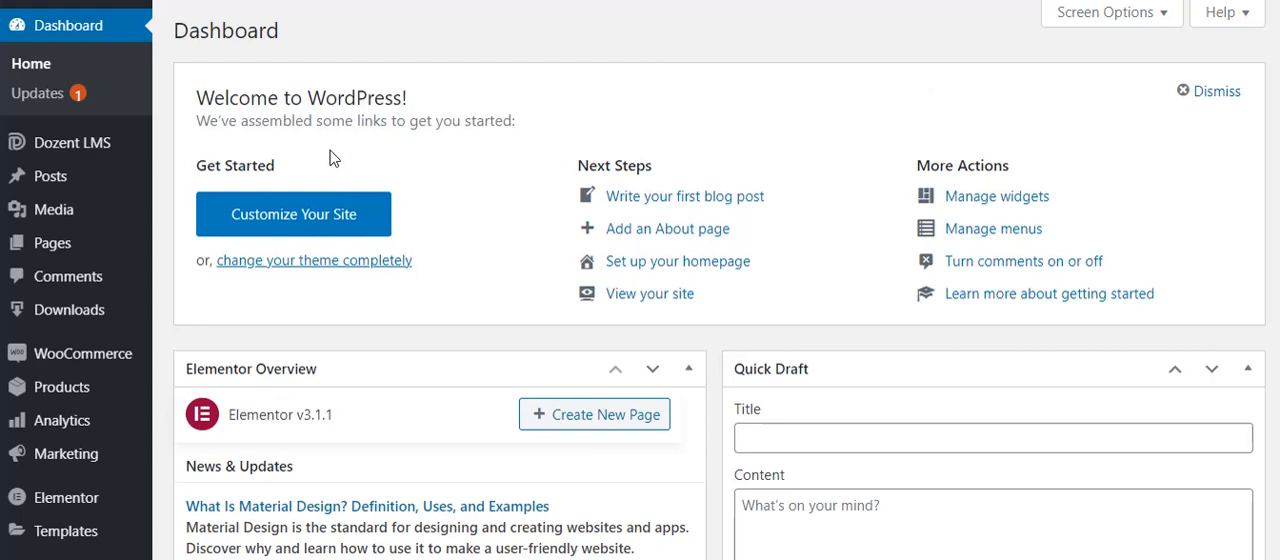
# - Search the WordPress plugin directory for "dozent lms certificate" in order to add it as a new plugin
pyautogui.scroll(-4, 333, 159)
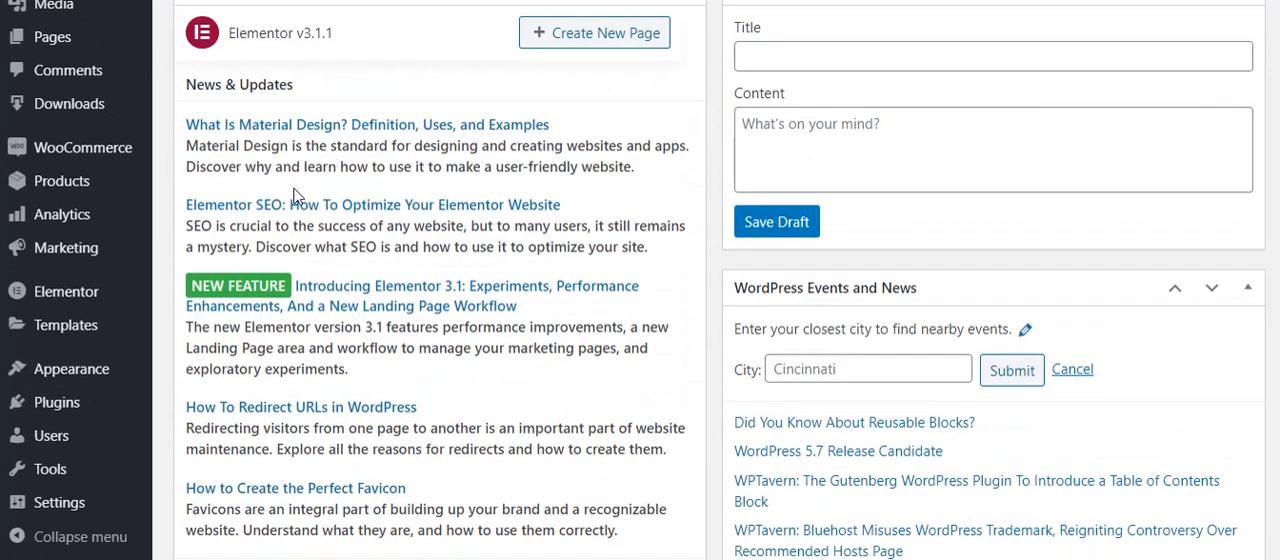
pyautogui.moveTo(45, 405)
pyautogui.click(213, 446)
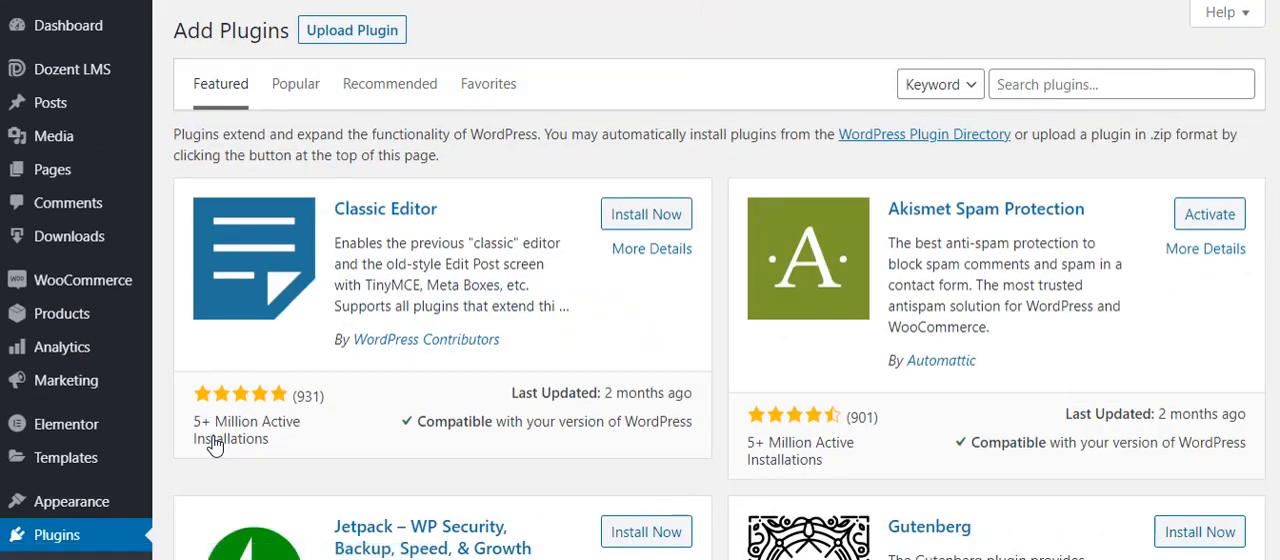
pyautogui.click(1070, 84)
pyautogui.click(1066, 121)
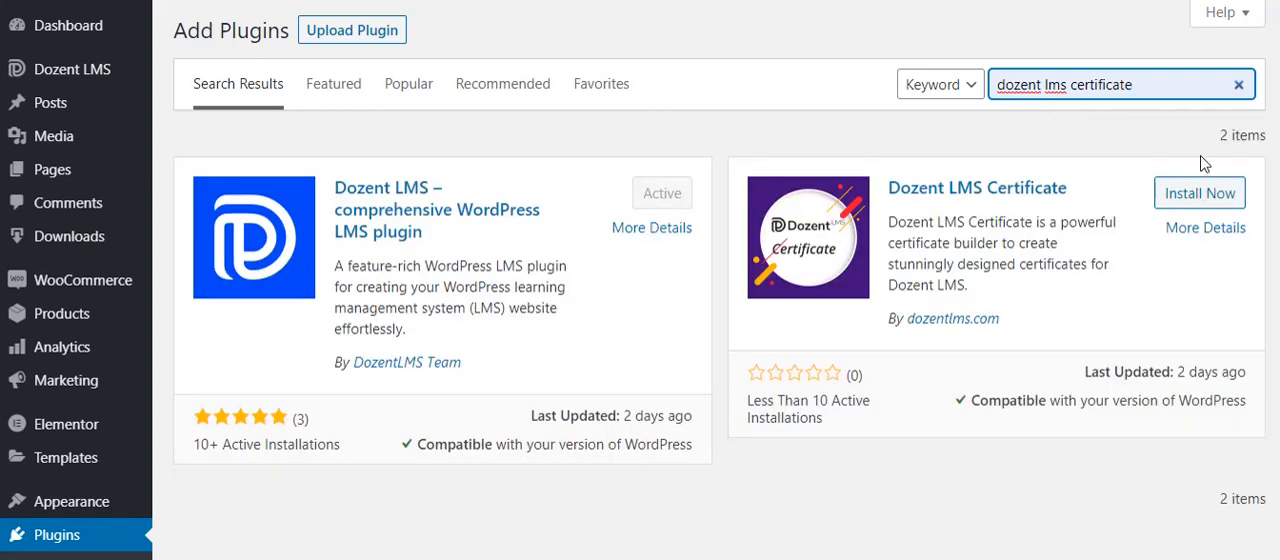
# - Install and activate the Dozent LMS Certificate plugin
pyautogui.click(1195, 198)
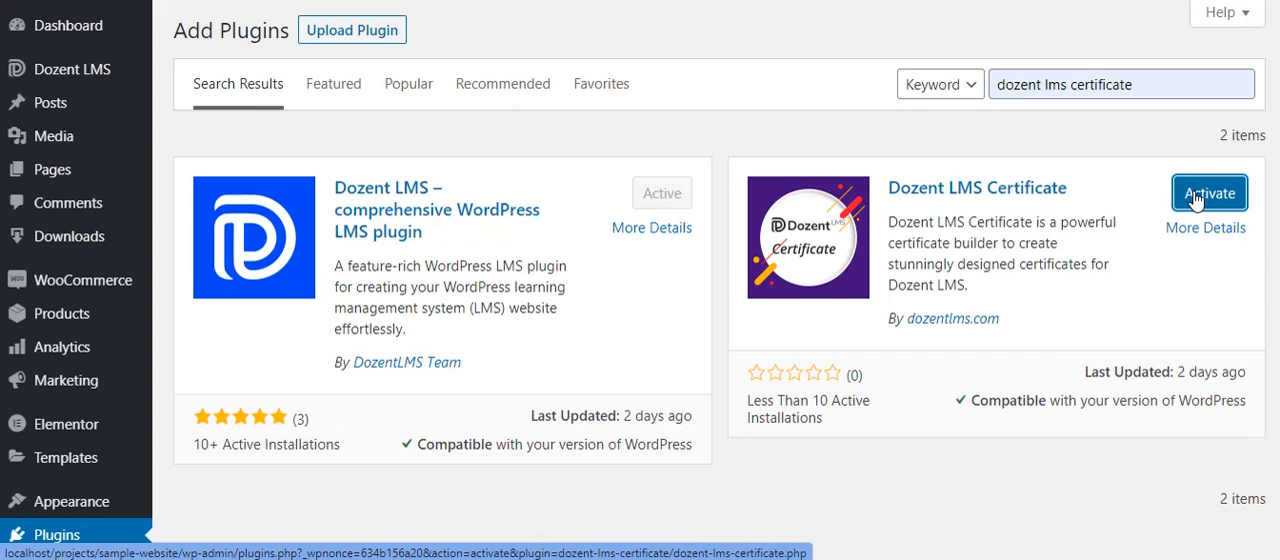
pyautogui.click(1196, 199)
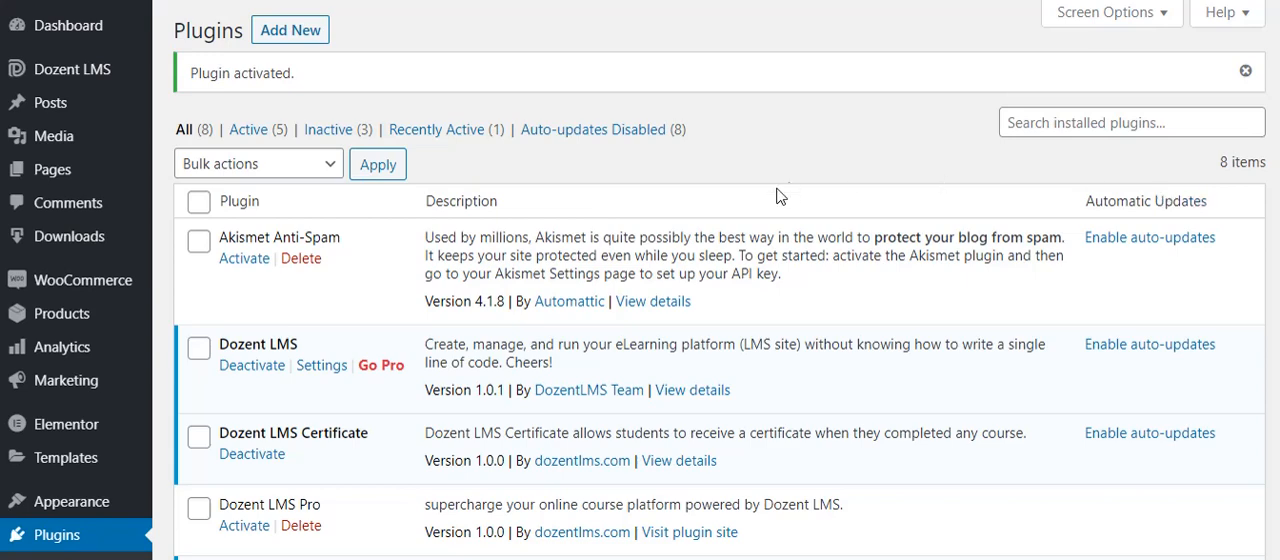
pyautogui.scroll(-2, 761, 187)
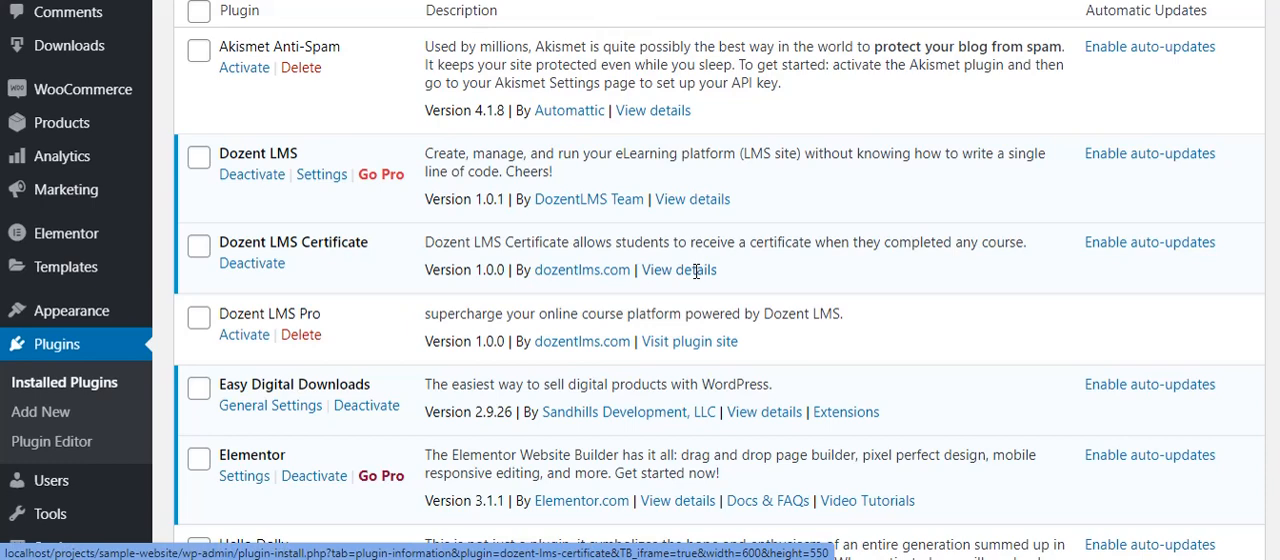
pyautogui.scroll(2, 696, 271)
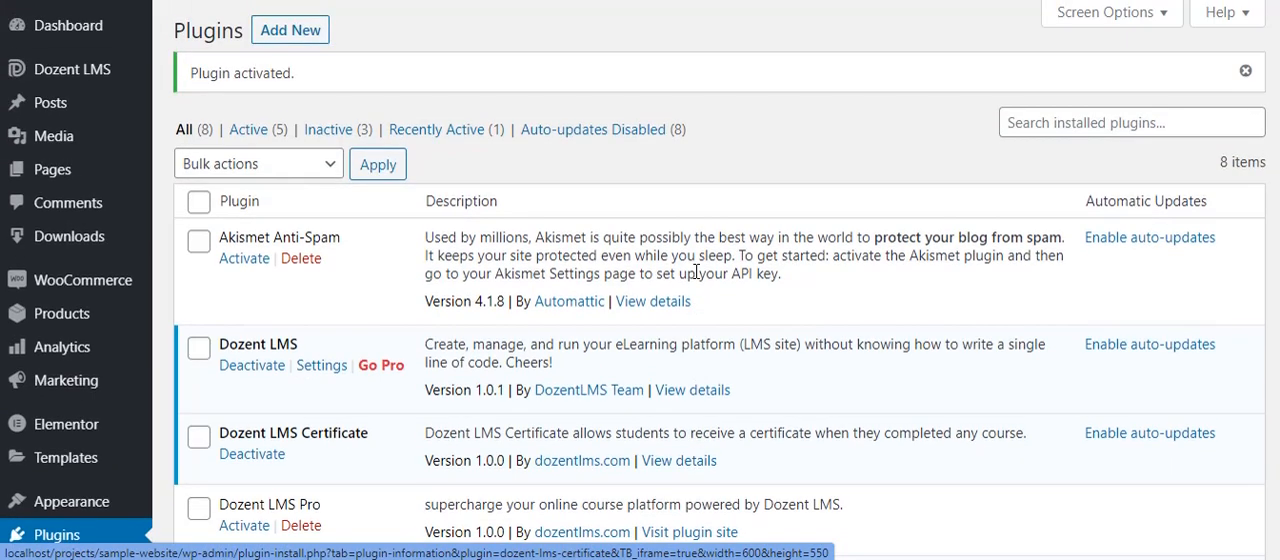
# - Import the pre-designed certificates into Dozent LMS and set the Modern certificate as default
pyautogui.moveTo(100, 84)
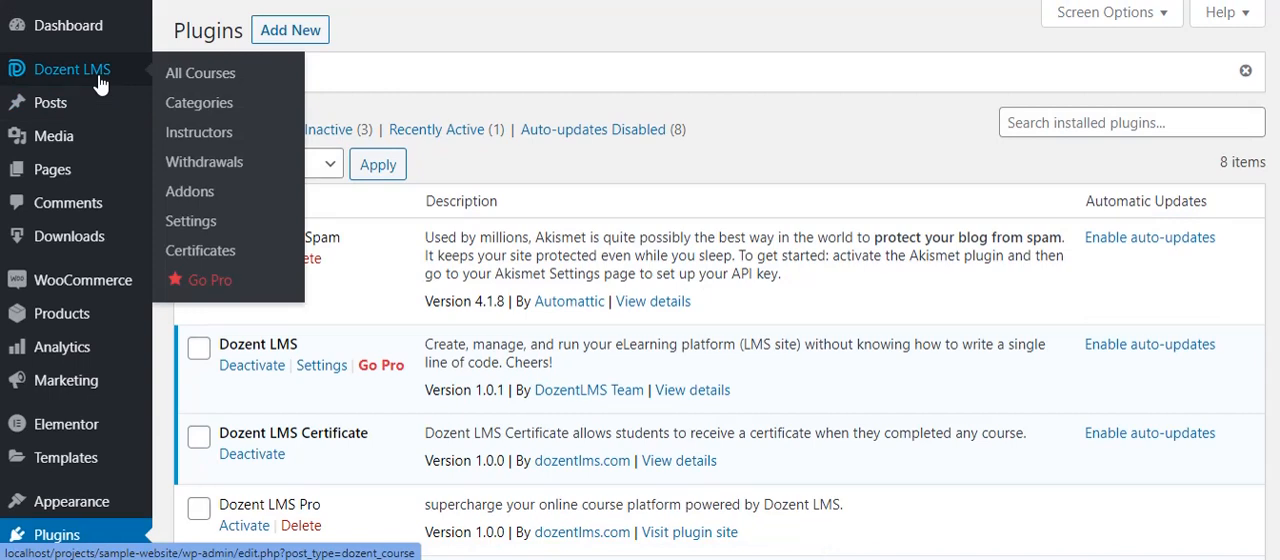
pyautogui.click(218, 257)
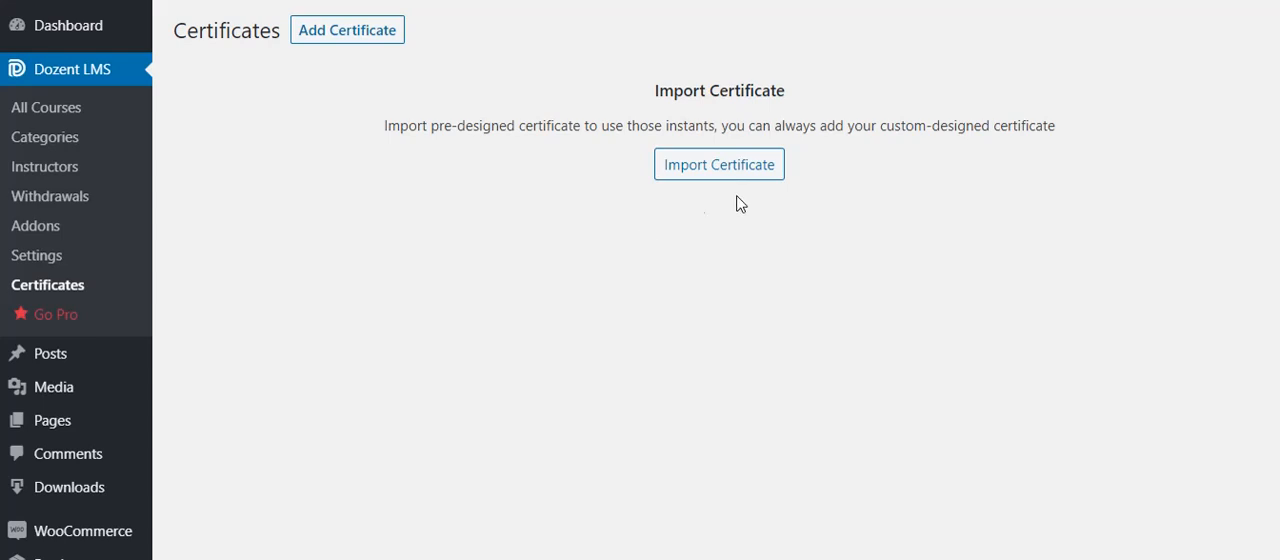
pyautogui.click(773, 155)
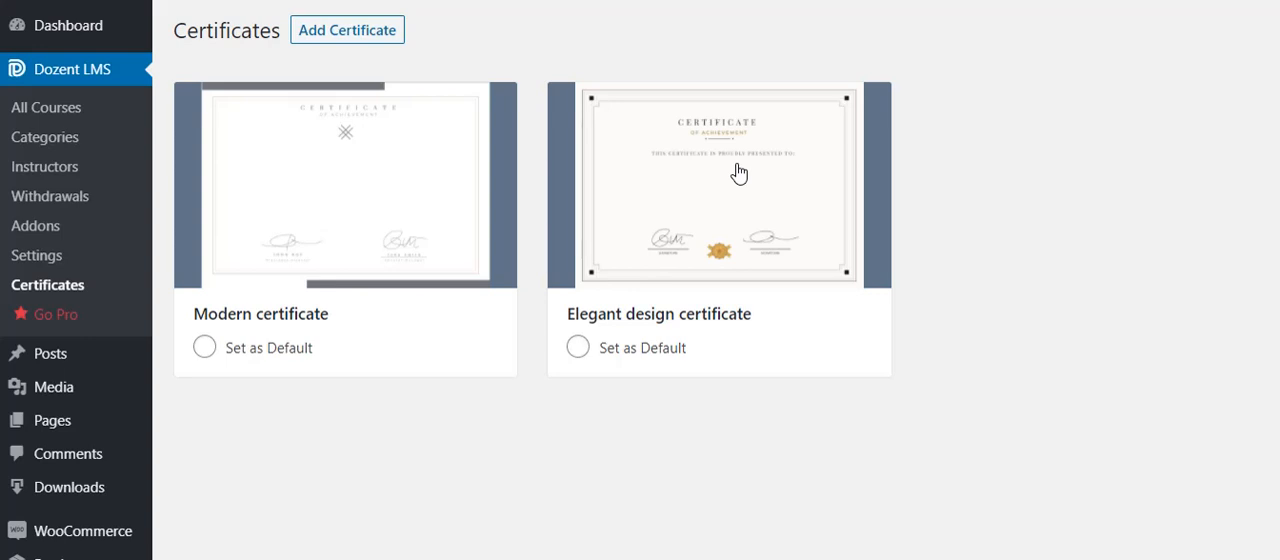
pyautogui.click(260, 354)
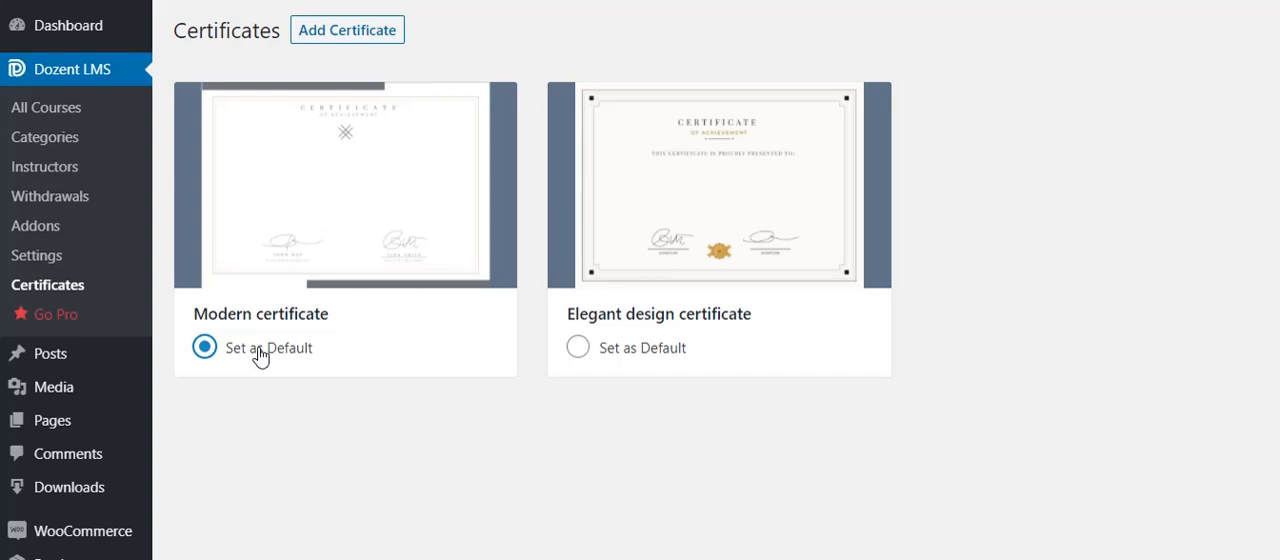
# - Start a new certificate and examine the builder's example template, content, width, font, alignment, margin and student name settings
pyautogui.click(360, 38)
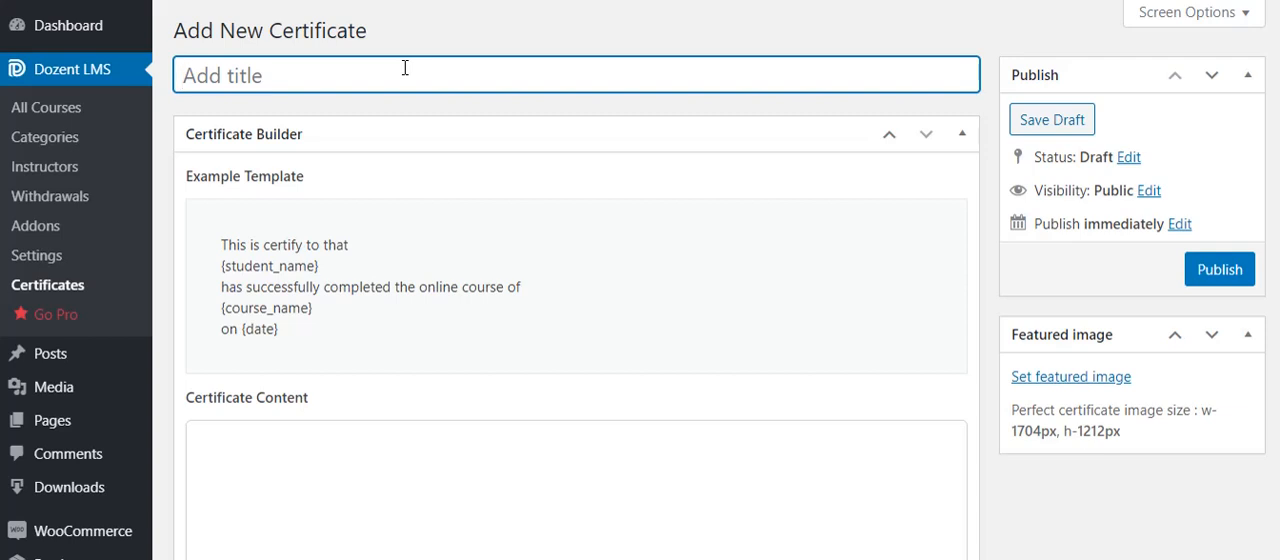
pyautogui.scroll(-2, 406, 130)
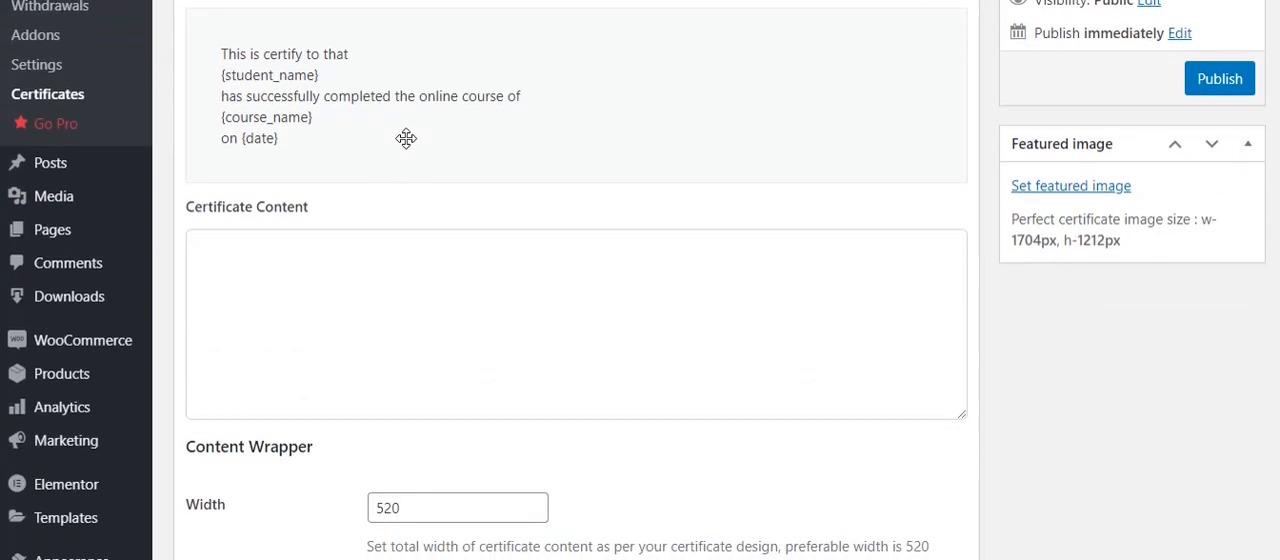
pyautogui.scroll(-1, 406, 138)
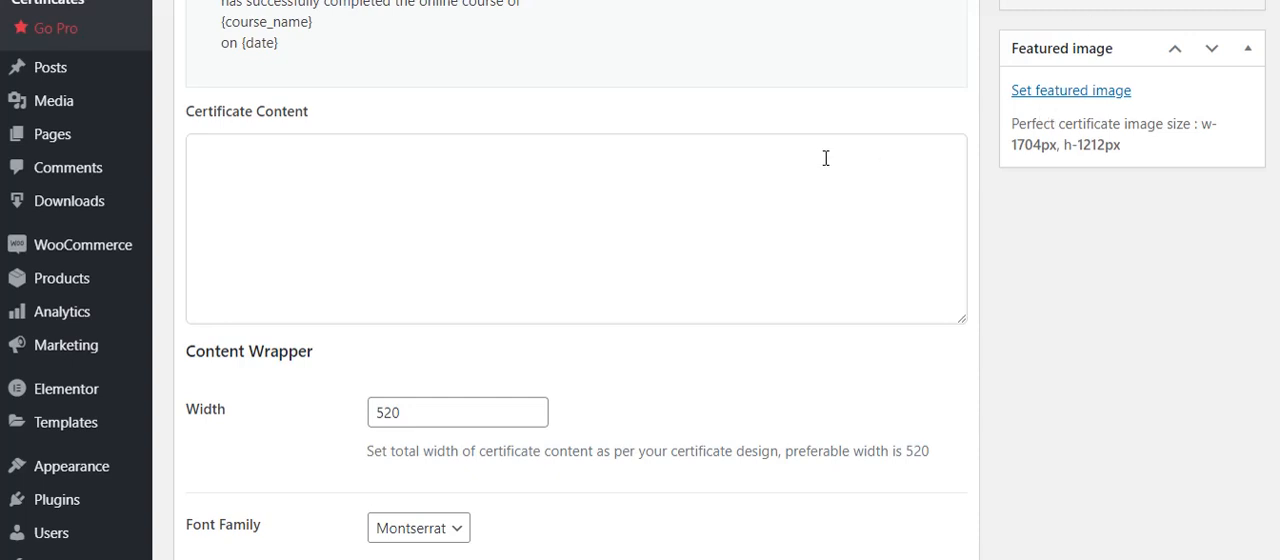
pyautogui.scroll(-2, 826, 157)
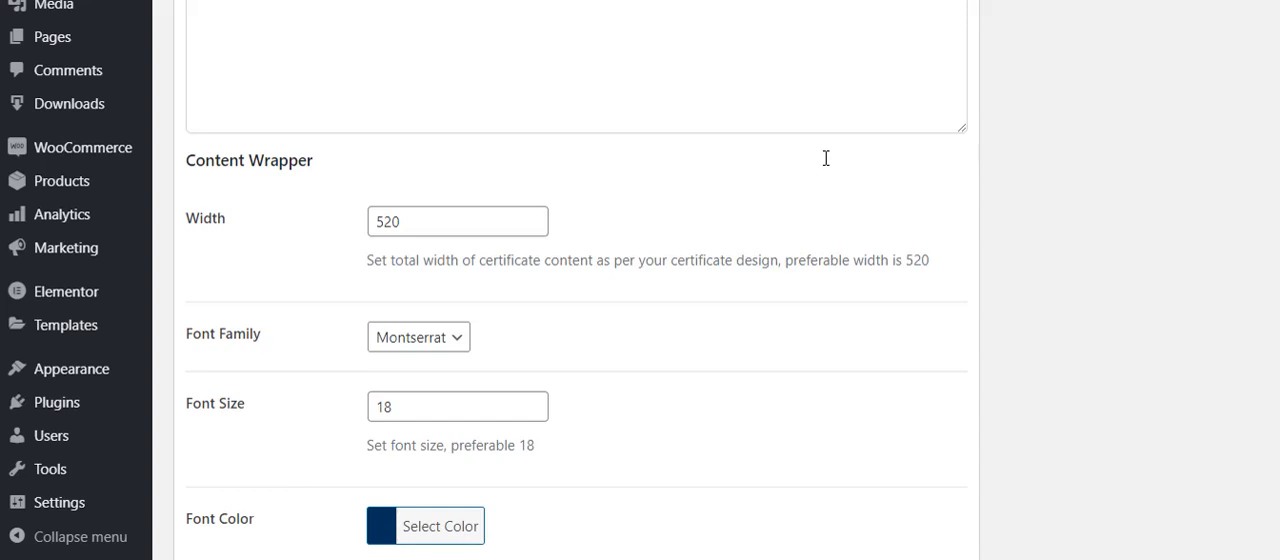
pyautogui.scroll(-2, 826, 160)
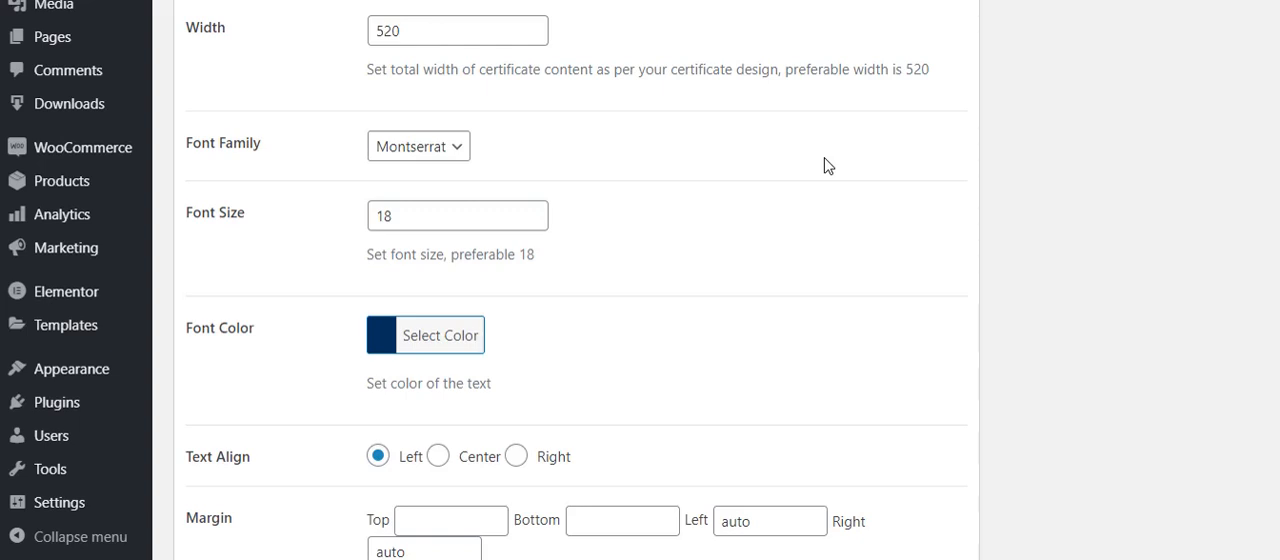
pyautogui.scroll(-4, 731, 209)
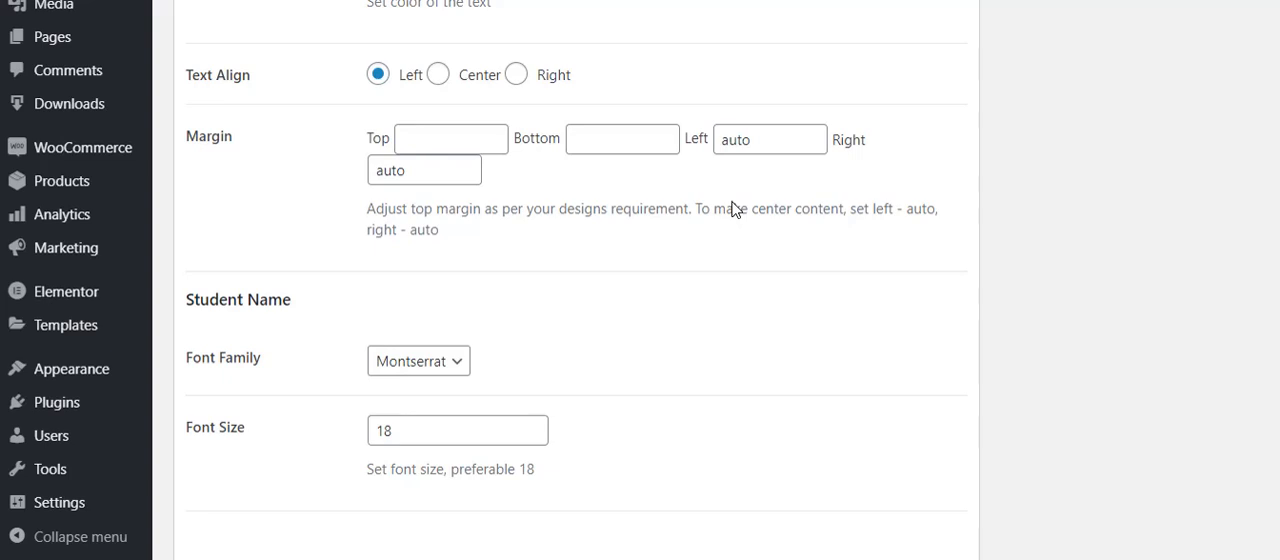
pyautogui.scroll(-2, 731, 209)
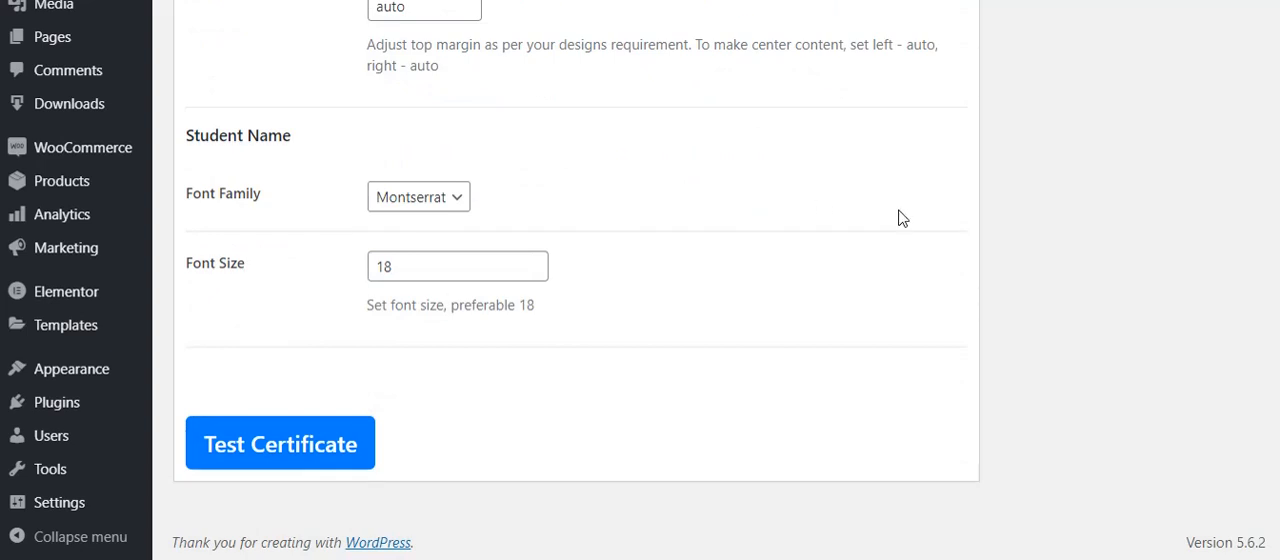
pyautogui.scroll(10, 897, 216)
pyautogui.scroll(1, 900, 216)
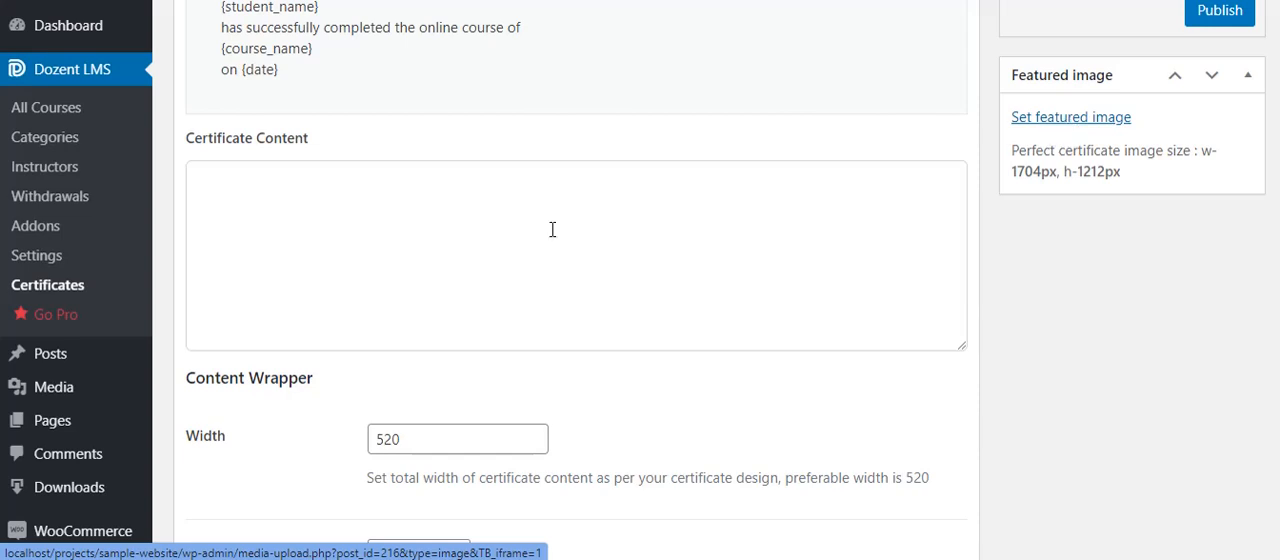
pyautogui.scroll(-4, 670, 166)
pyautogui.scroll(-6, 683, 163)
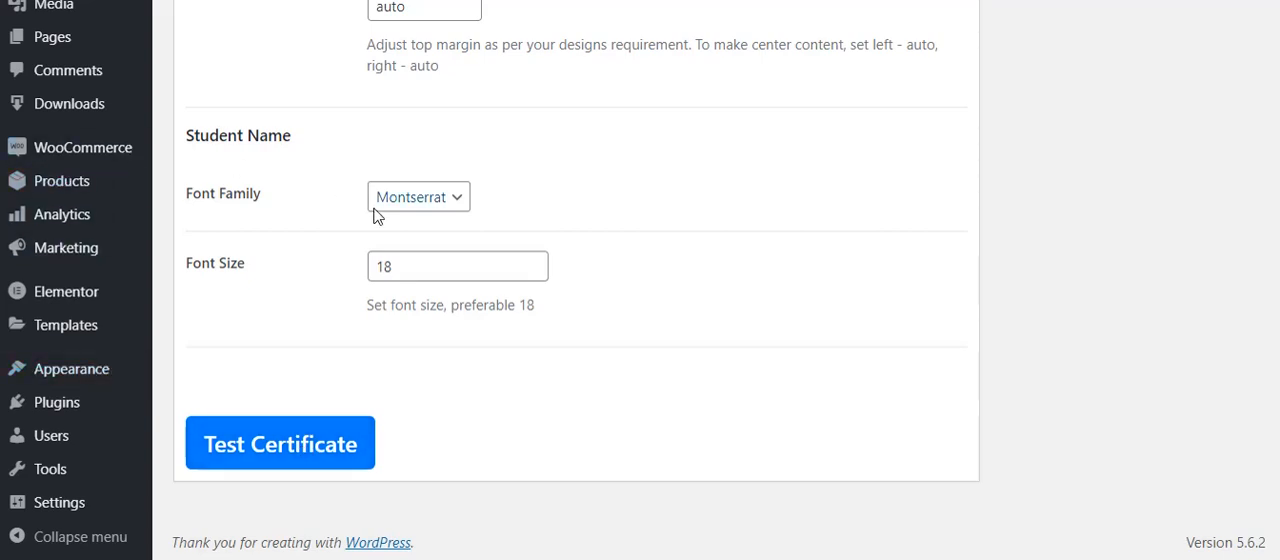
pyautogui.scroll(5, 371, 214)
pyautogui.scroll(1, 376, 216)
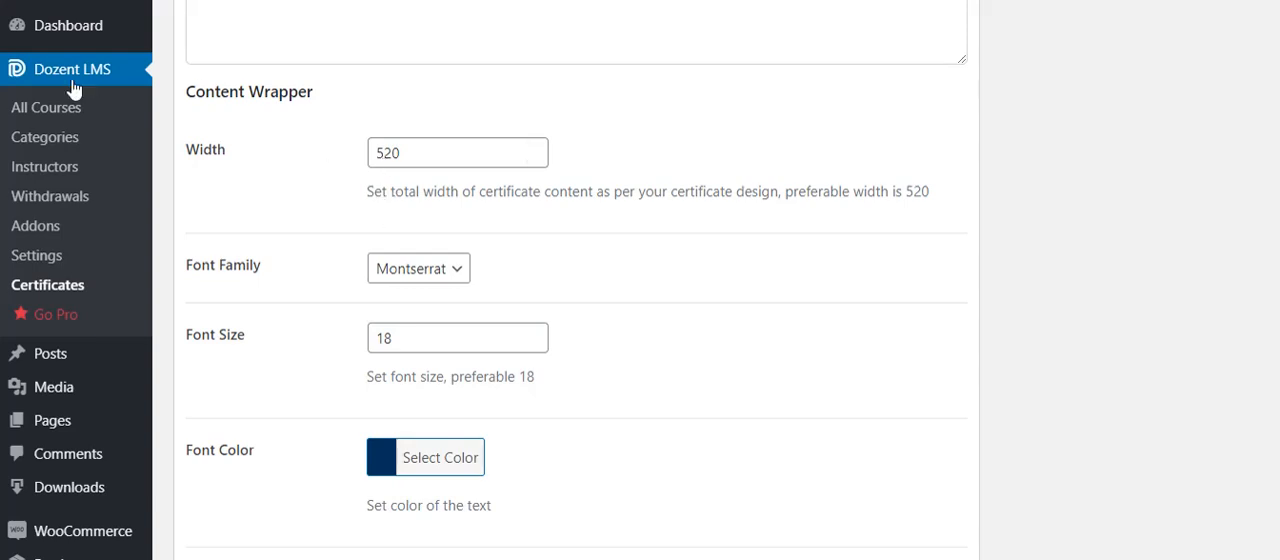
# - Open the course "Learn Ethical Hacking From Scratch" for editing and show its certificate template choices
pyautogui.click(68, 117)
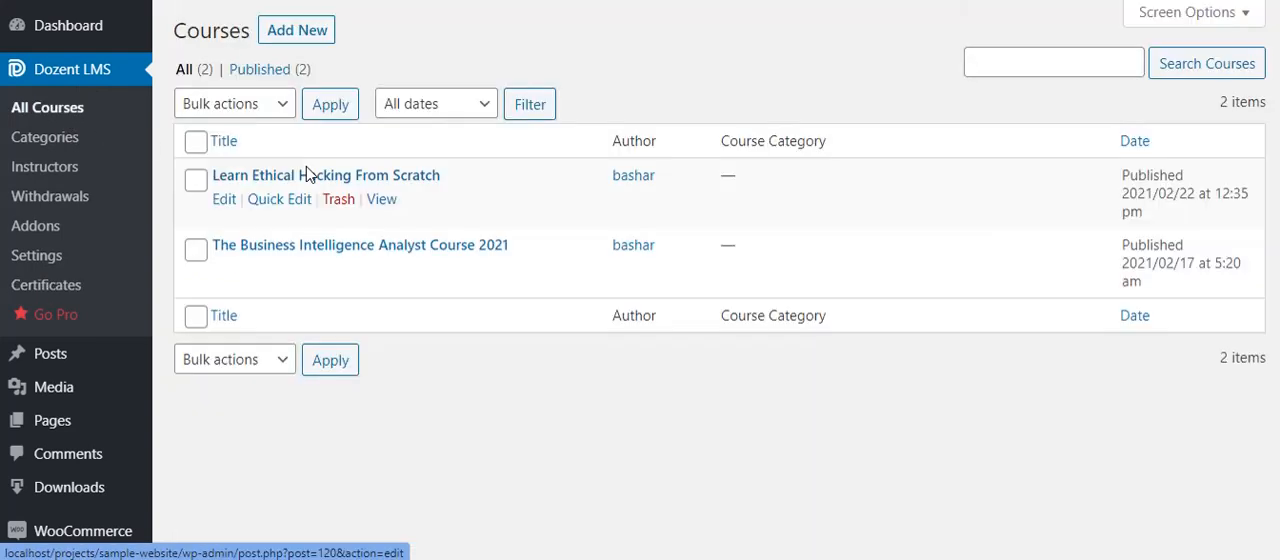
pyautogui.click(224, 200)
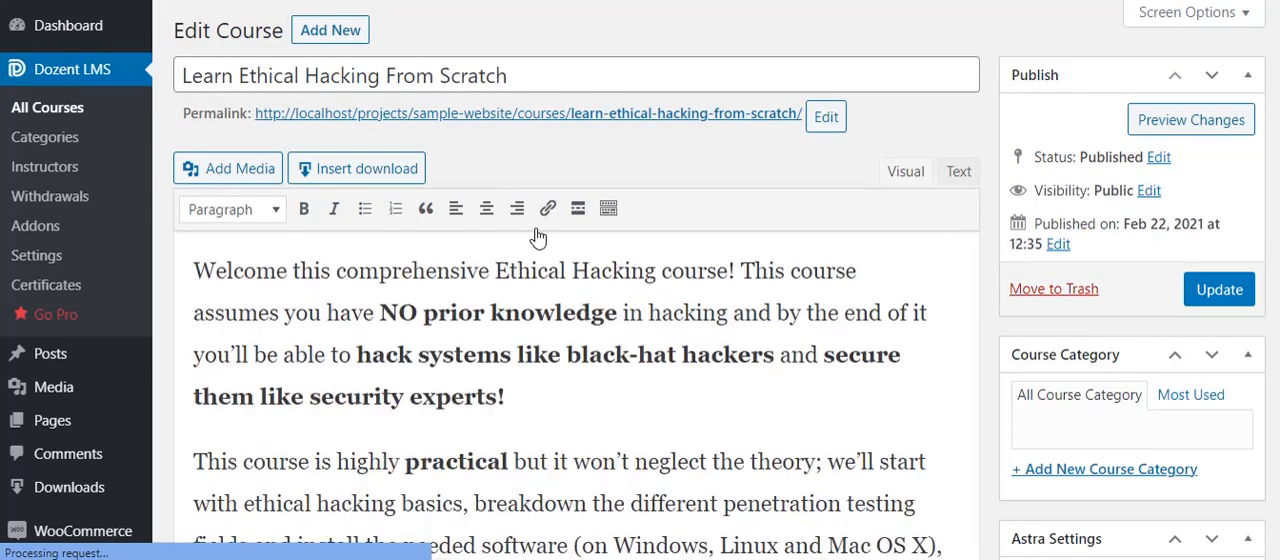
pyautogui.scroll(-1, 538, 236)
pyautogui.scroll(-15, 538, 236)
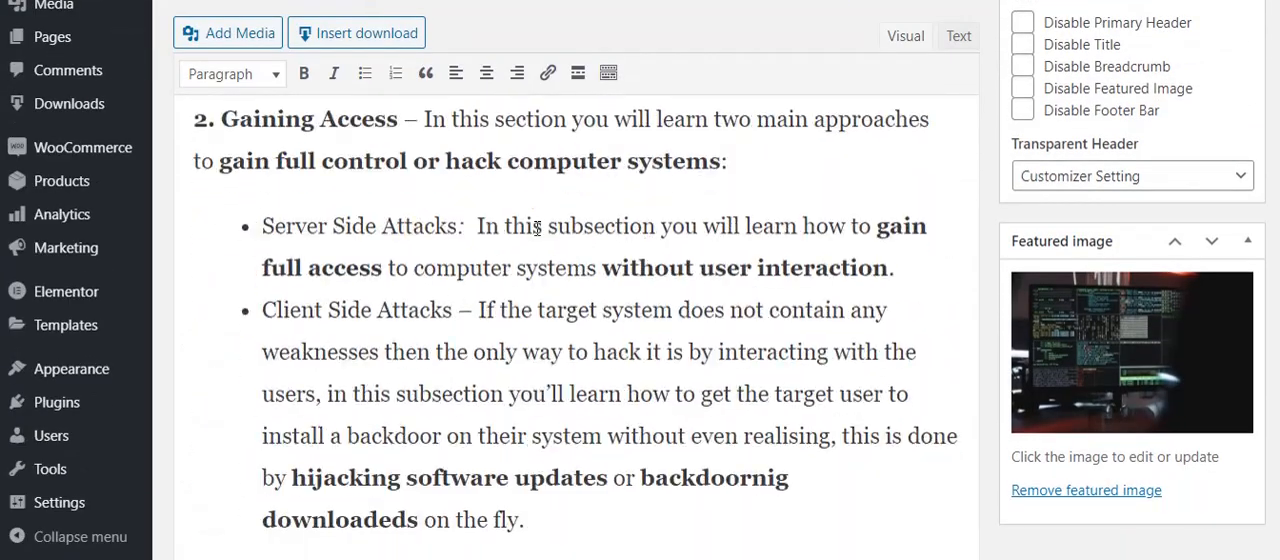
pyautogui.scroll(-5, 538, 228)
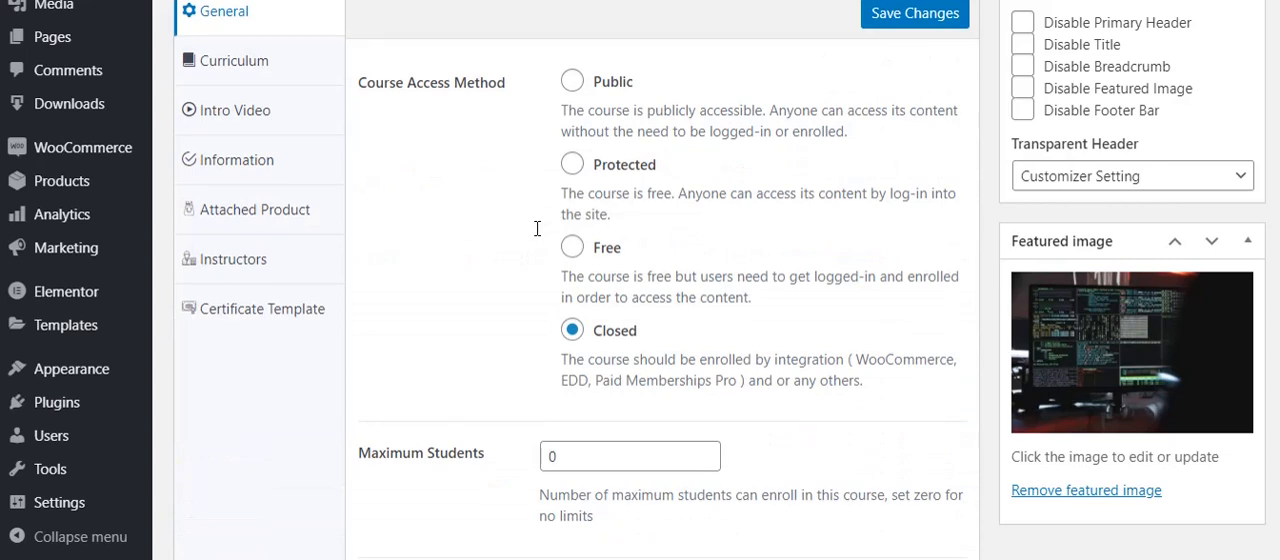
pyautogui.click(279, 313)
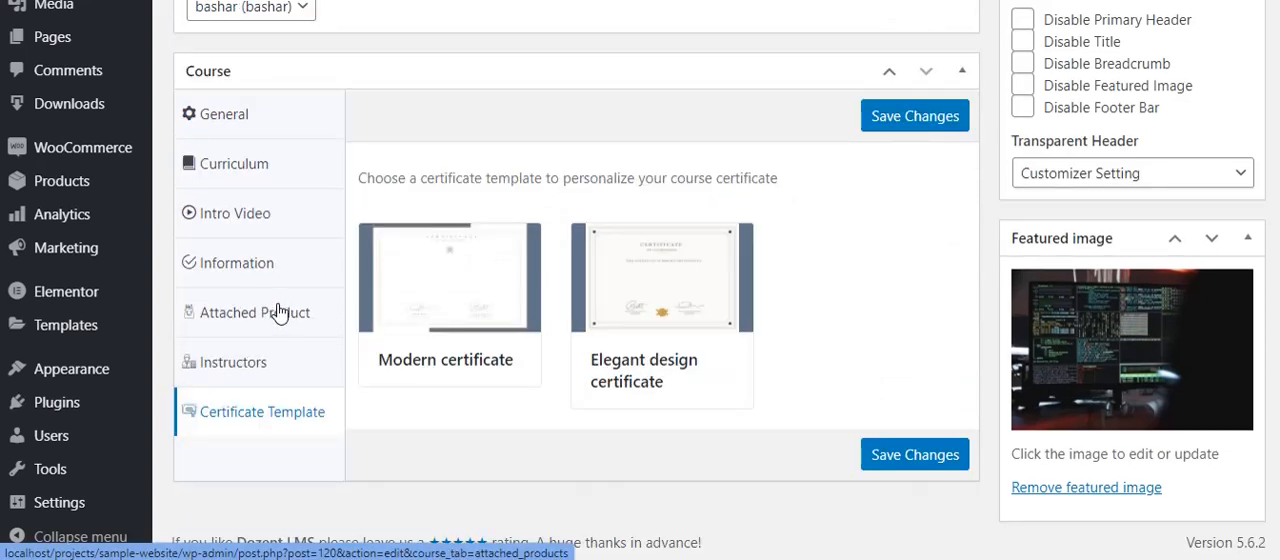
# - Try the Elegant design certificate for the course, and settle on the Modern certificate as its template
pyautogui.click(457, 340)
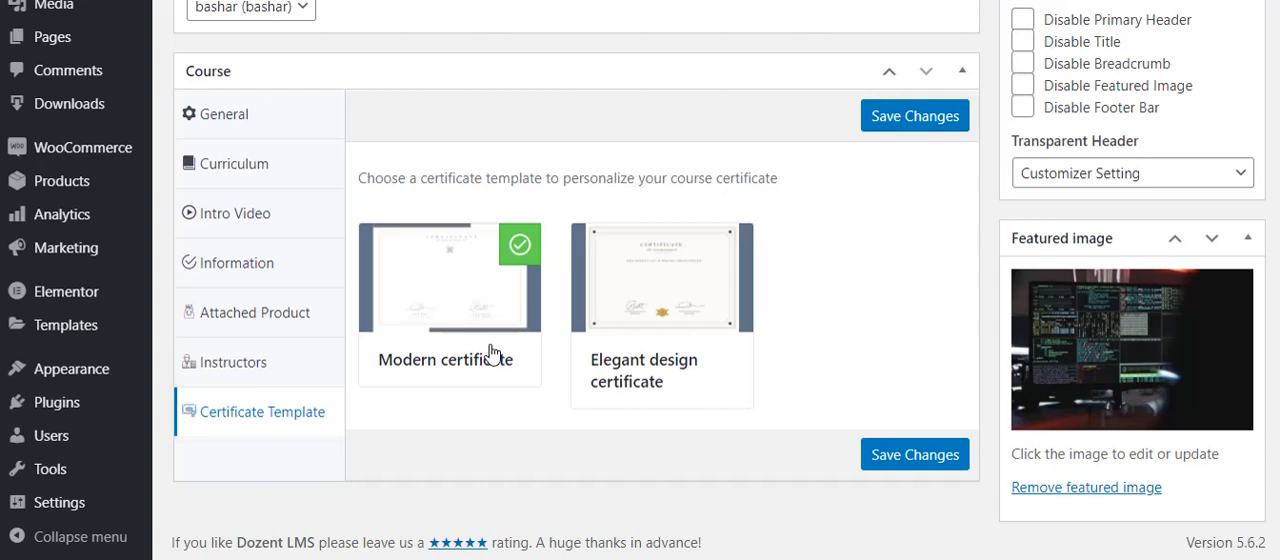
pyautogui.click(732, 250)
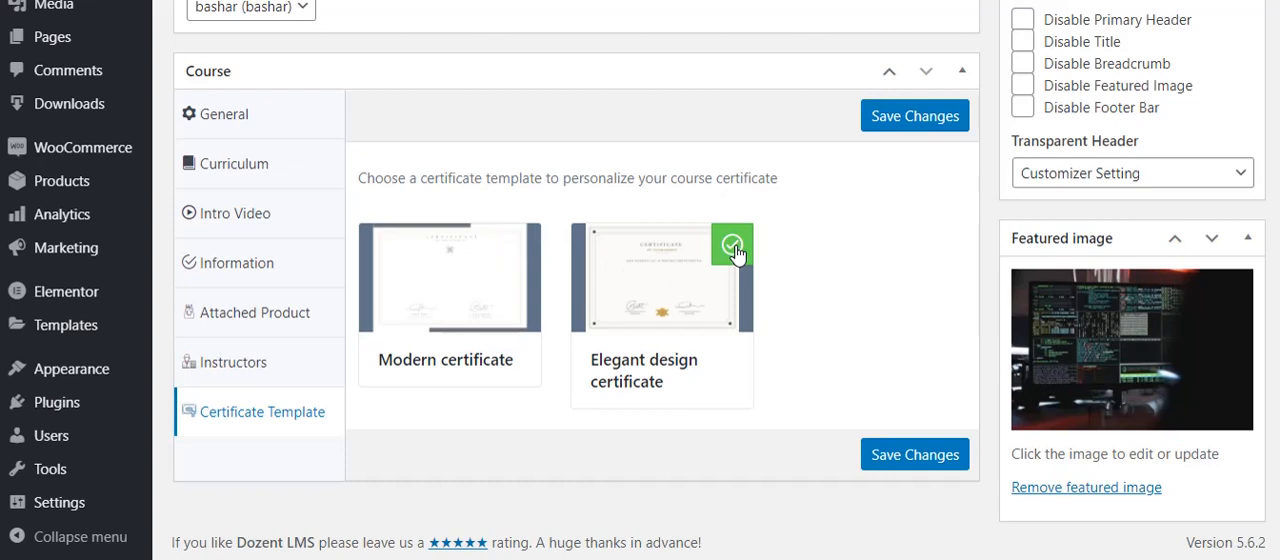
pyautogui.click(441, 260)
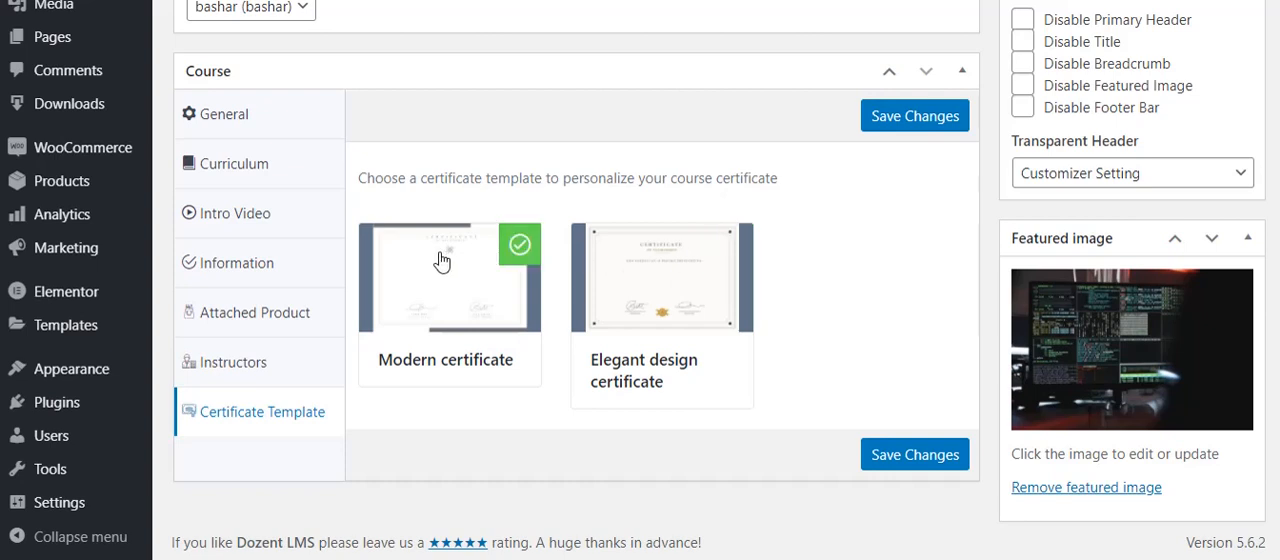